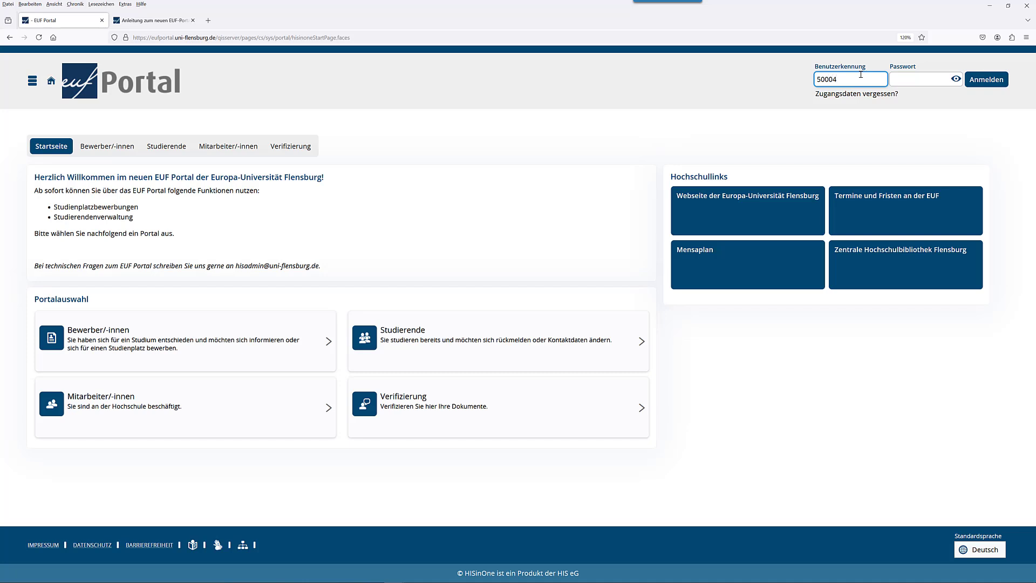
Step: Log in to the portal with the account password and enlarge the page view to 130%
{"action": "left_click", "coordinate": [918, 79]}
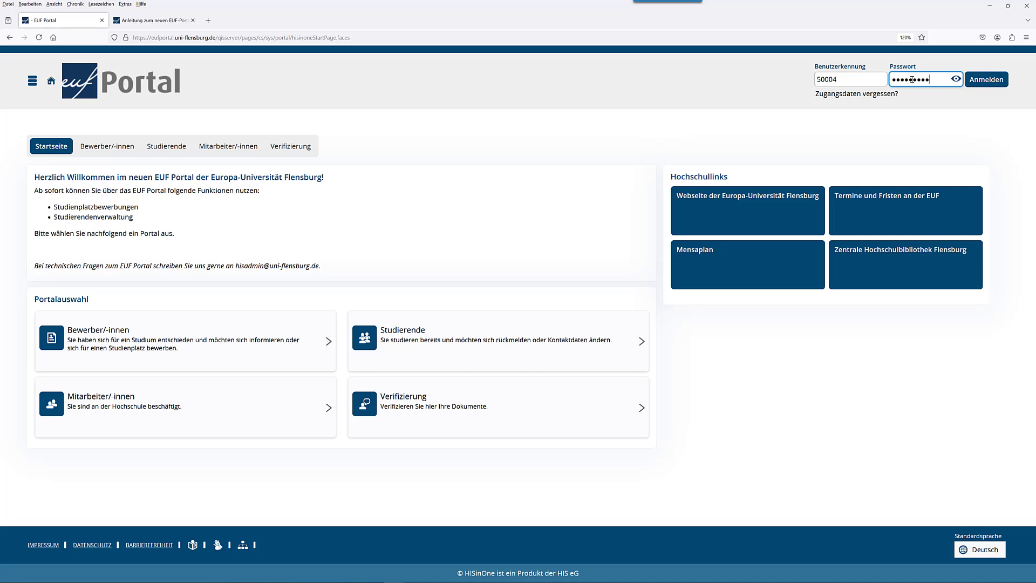
{"action": "key", "text": "Return"}
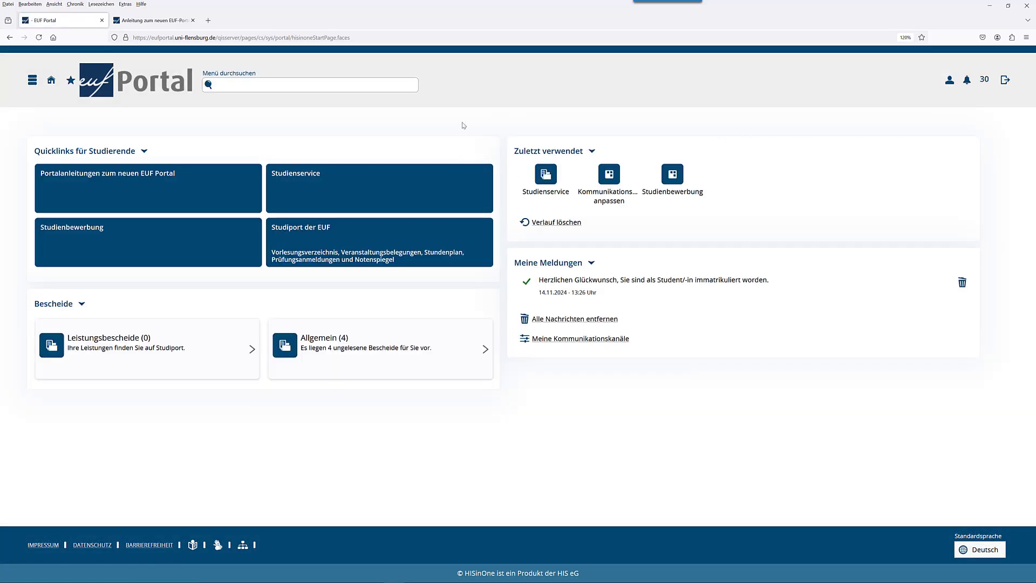
{"action": "key", "text": "ctrl+plus"}
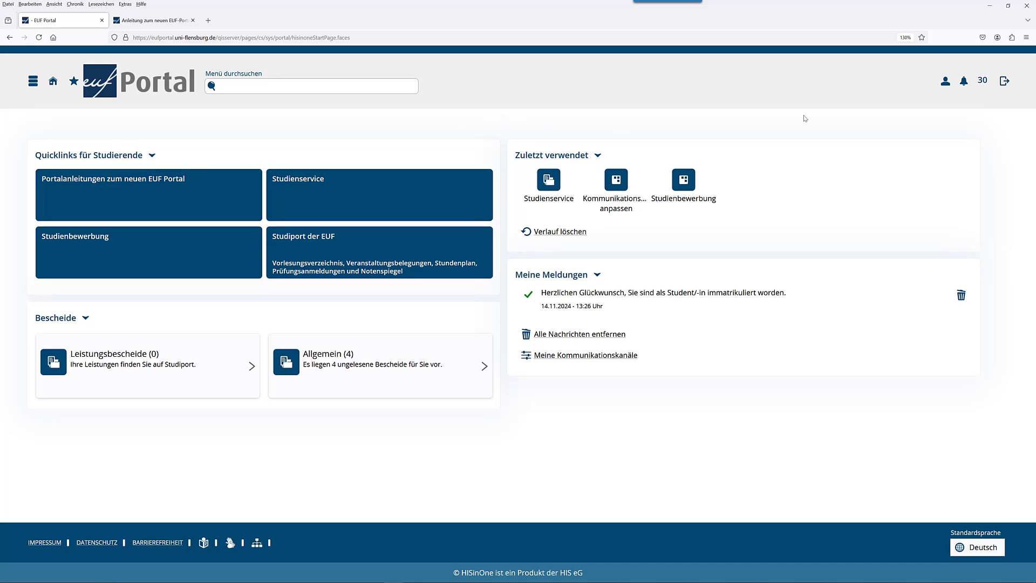
Step: View the logged-in user's account details, including name, username, matriculation number and role, and close them
{"action": "left_click", "coordinate": [946, 81]}
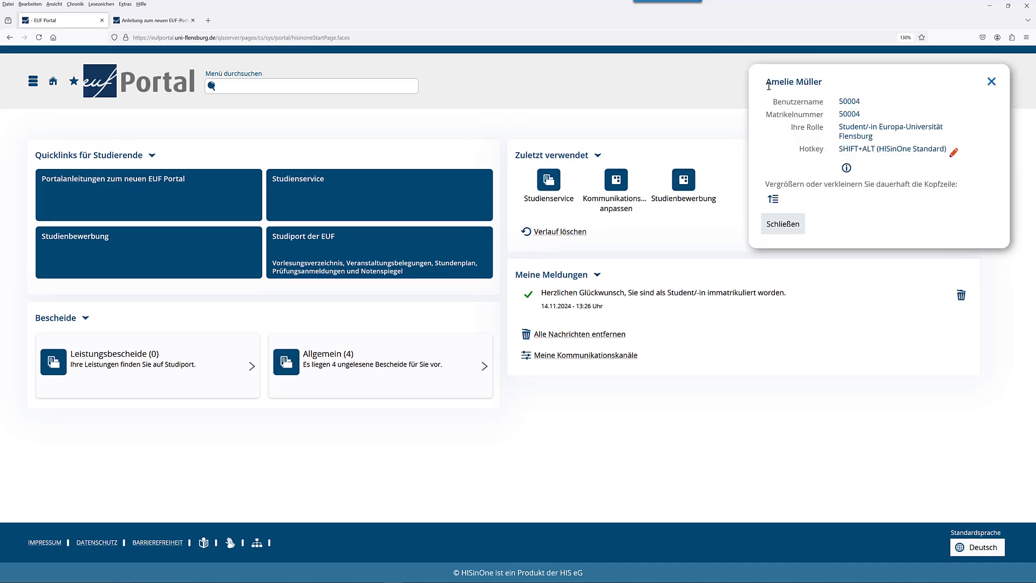
{"action": "left_click_drag", "start_coordinate": [771, 83], "coordinate": [828, 87]}
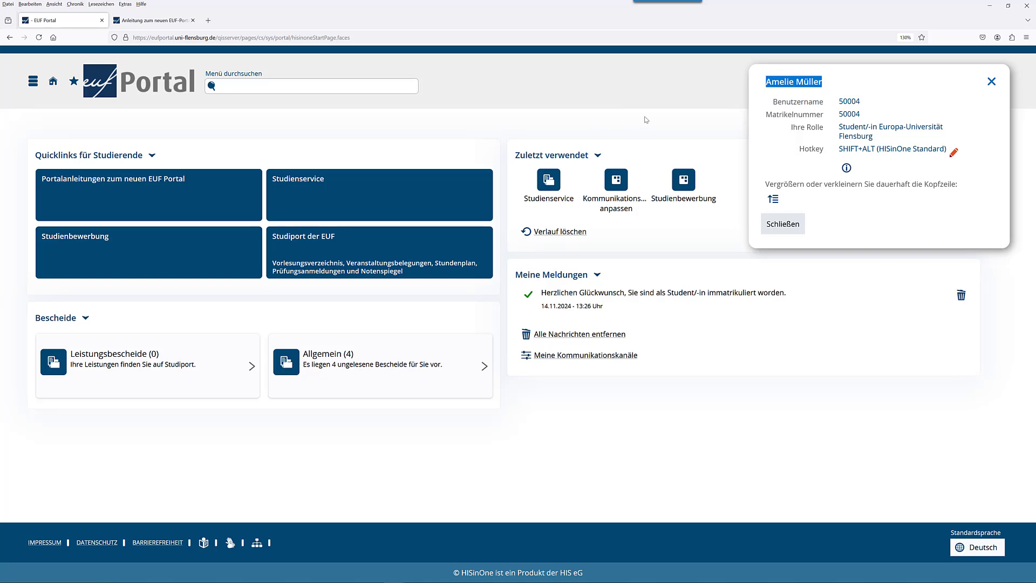
{"action": "left_click", "coordinate": [719, 120]}
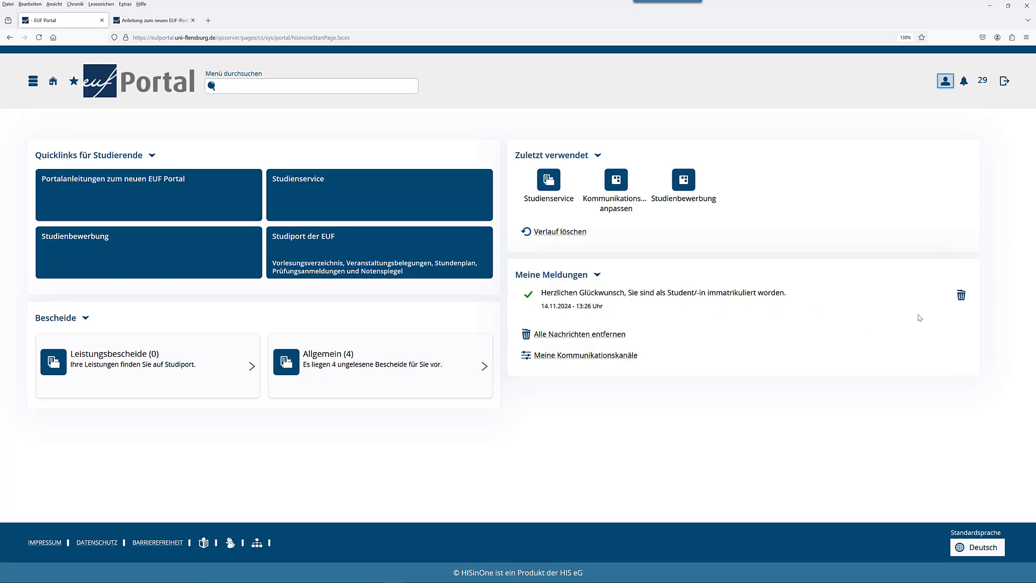
{"action": "left_click", "coordinate": [1012, 213]}
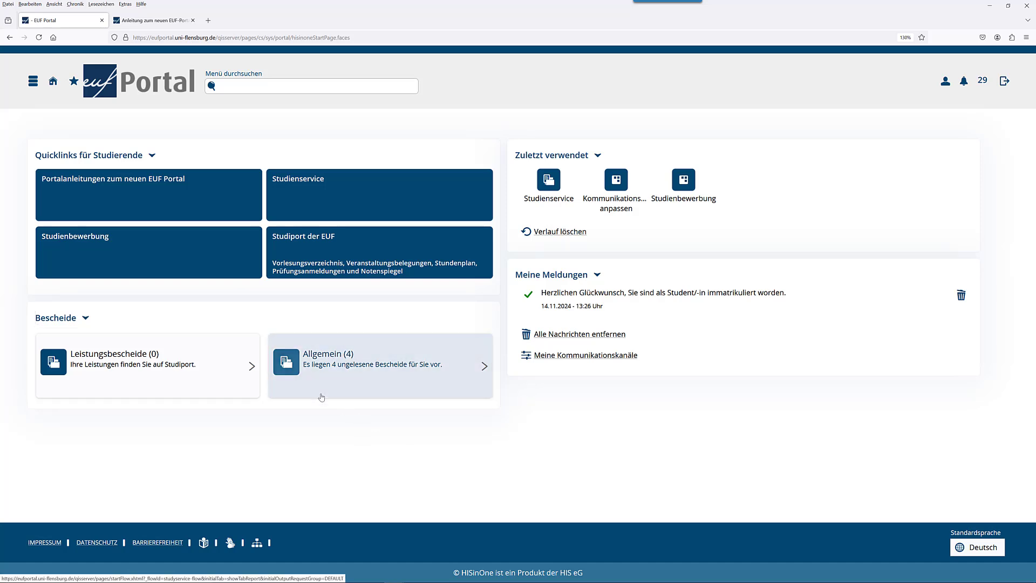
Step: Examine the main navigation's Mein Studium and Studienangebot submenus to see which functions they offer
{"action": "left_click", "coordinate": [33, 83]}
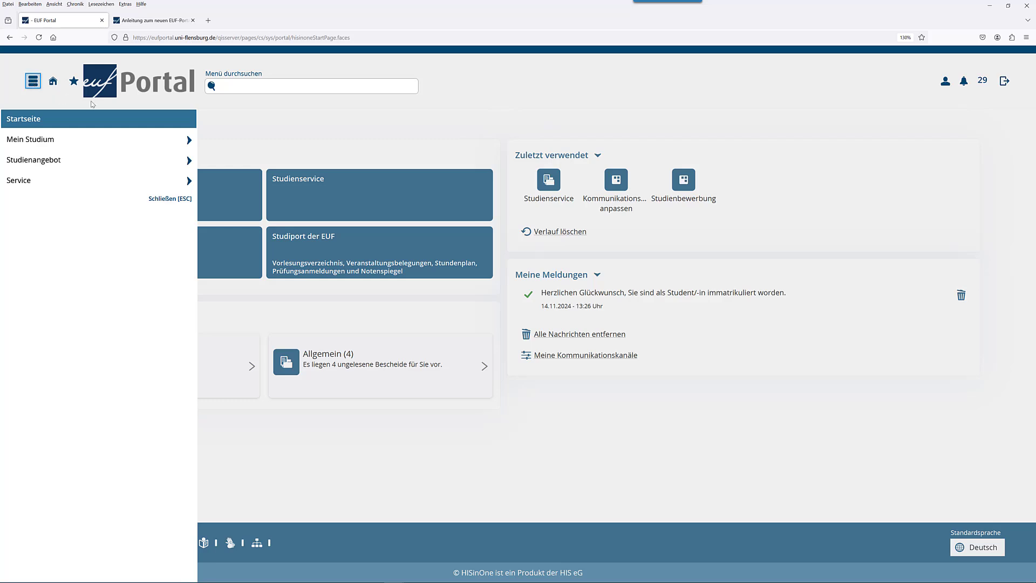
{"action": "left_click", "coordinate": [188, 141]}
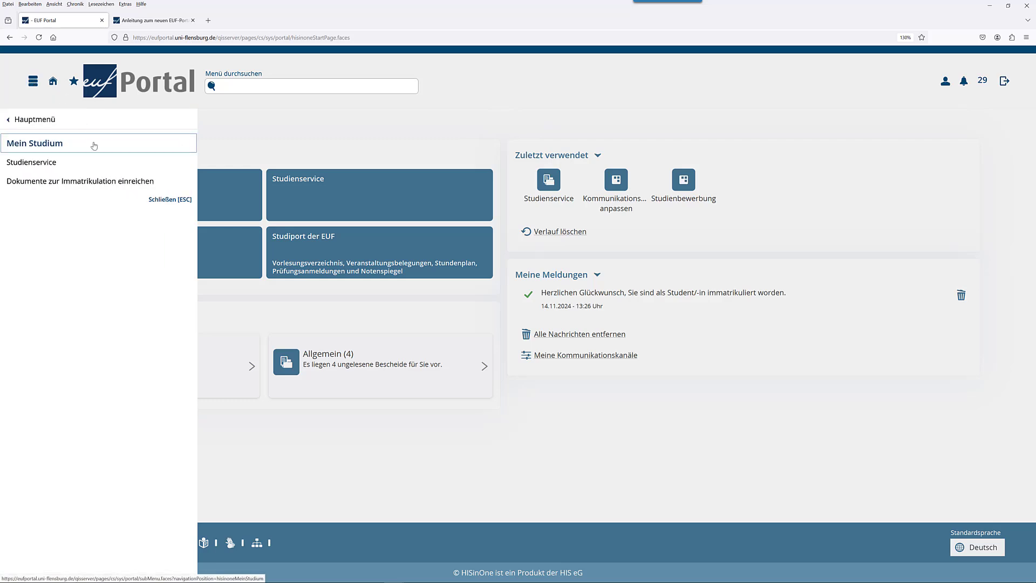
{"action": "left_click", "coordinate": [21, 114]}
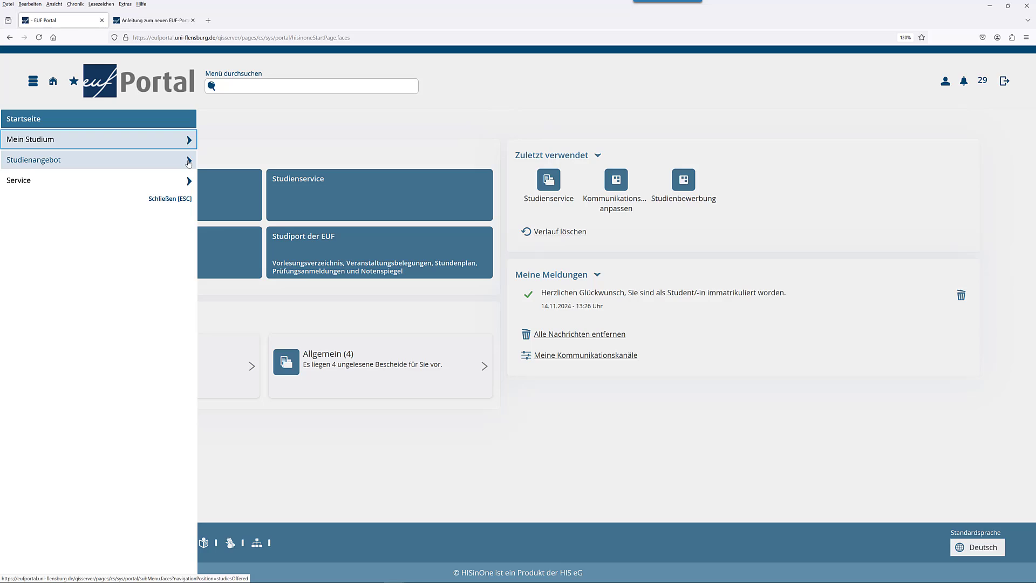
{"action": "left_click", "coordinate": [189, 161]}
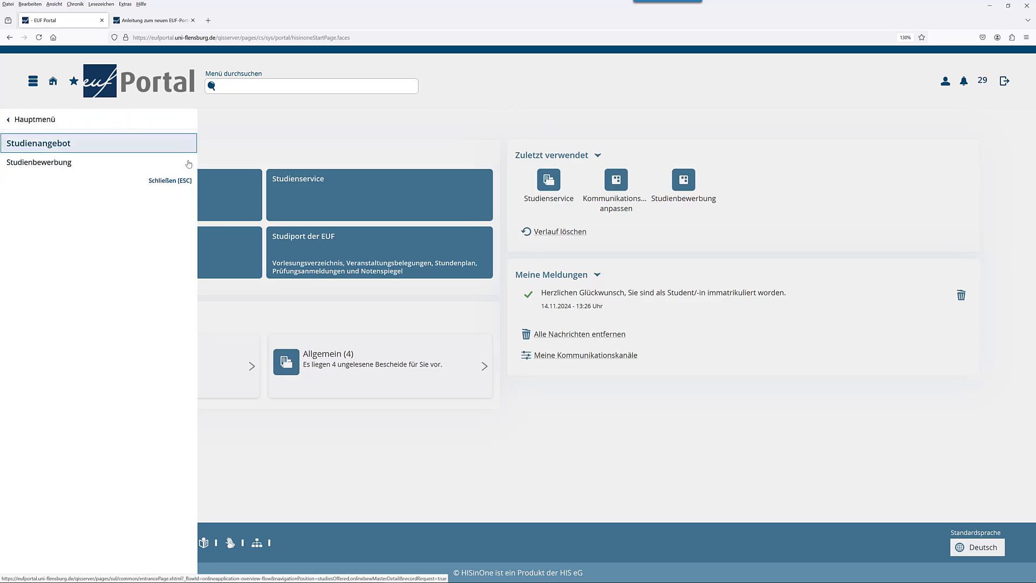
{"action": "left_click", "coordinate": [11, 117]}
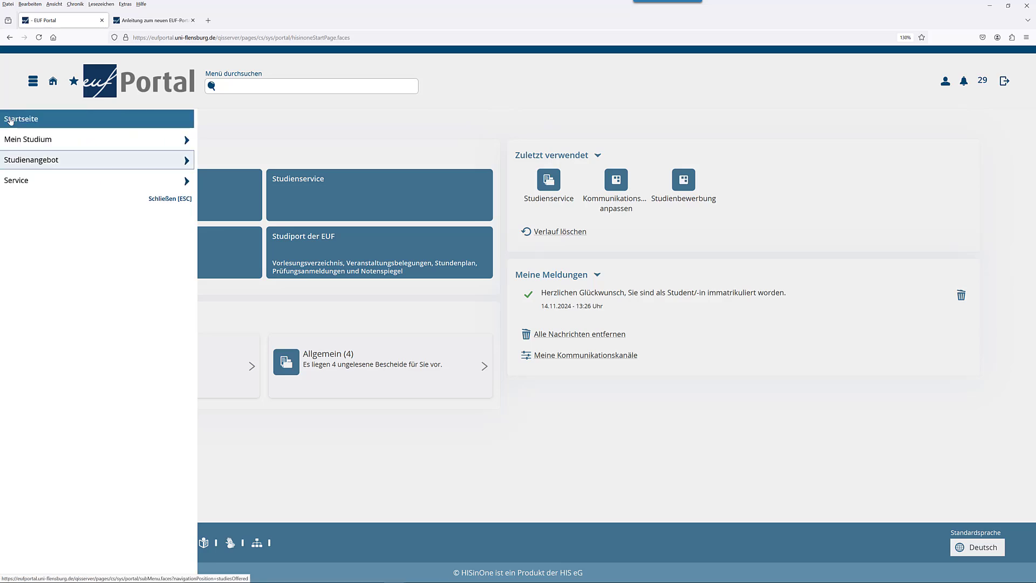
{"action": "left_click", "coordinate": [251, 131]}
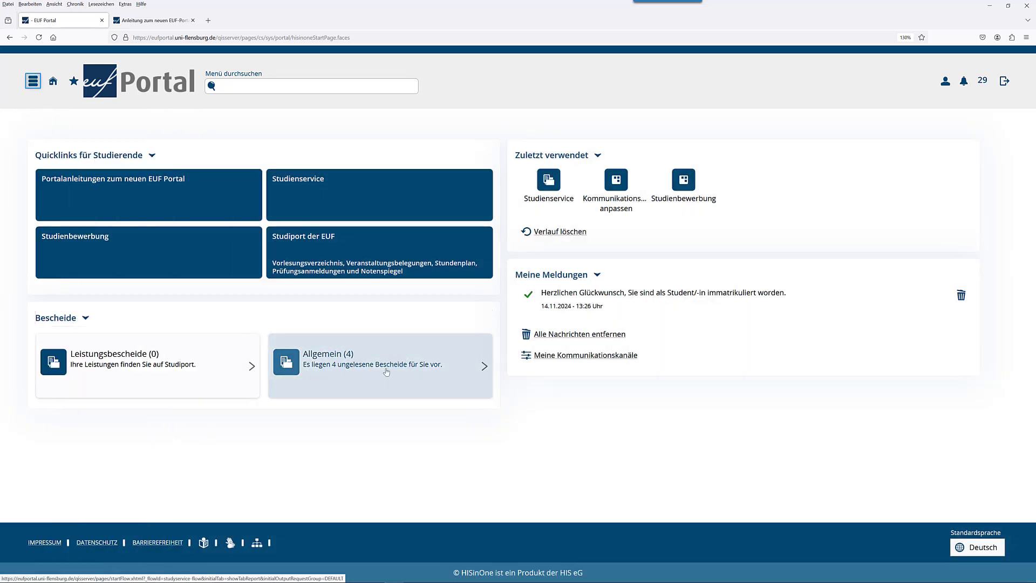
{"action": "left_click", "coordinate": [28, 87]}
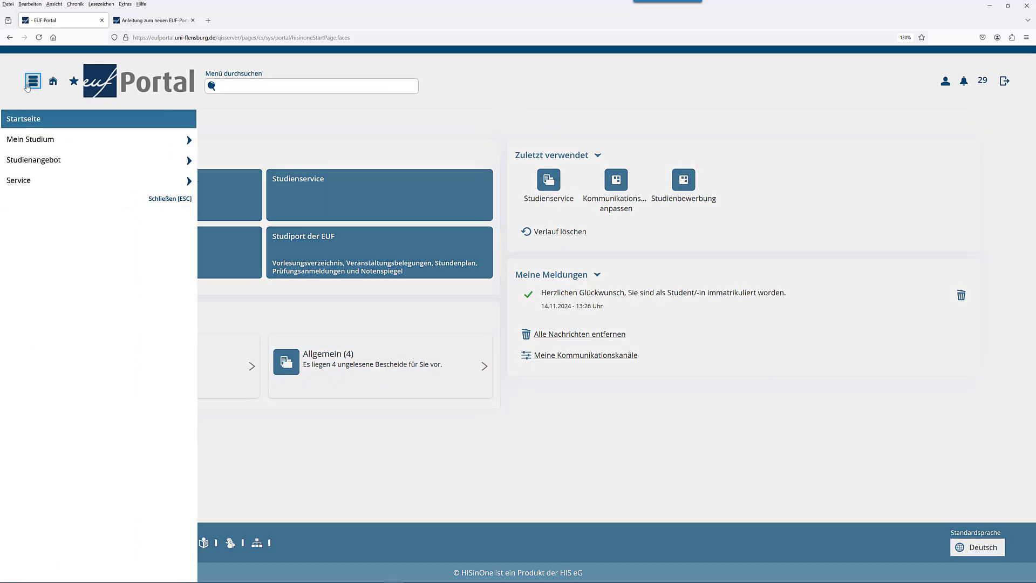
{"action": "left_click", "coordinate": [188, 141]}
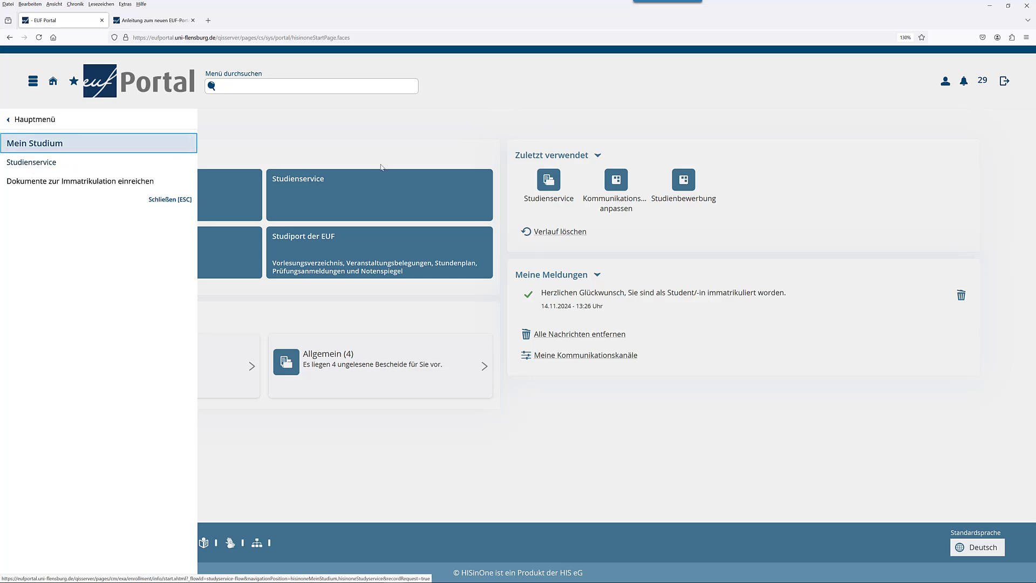
{"action": "left_click", "coordinate": [364, 151]}
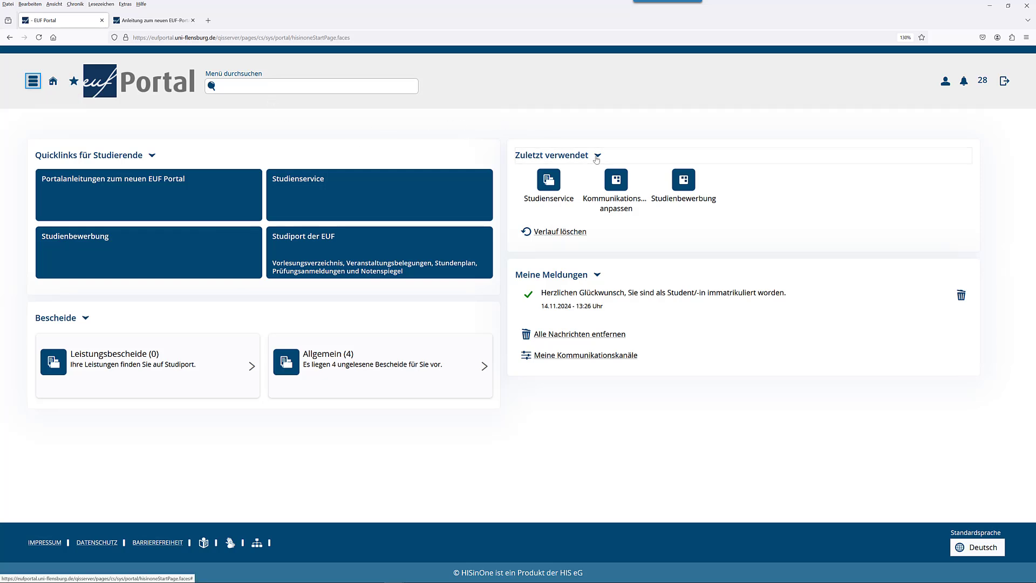
Step: Clear the history of recently used functions on the start page
{"action": "left_click", "coordinate": [569, 236]}
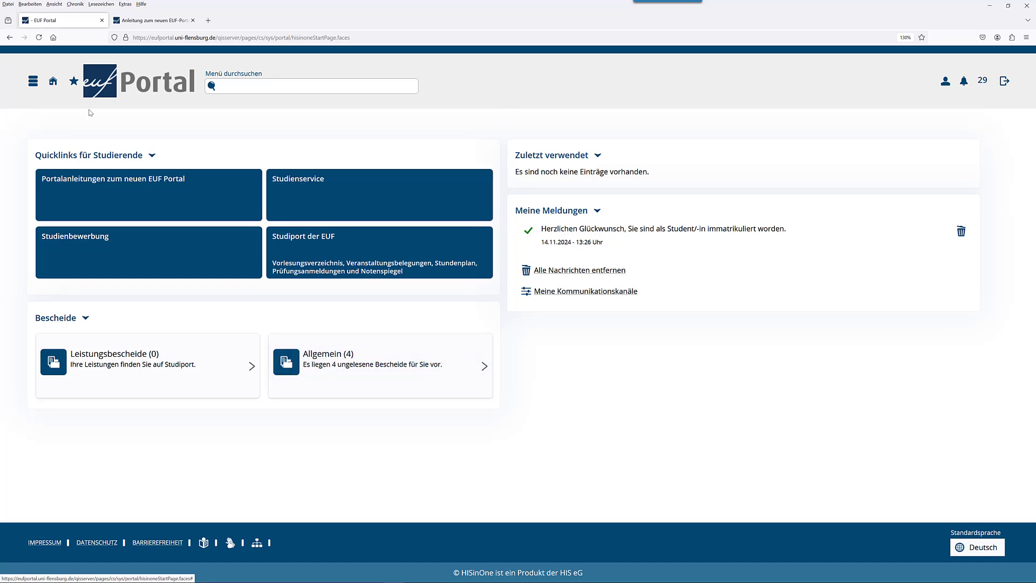
{"action": "left_click", "coordinate": [32, 81]}
{"action": "left_click", "coordinate": [265, 132]}
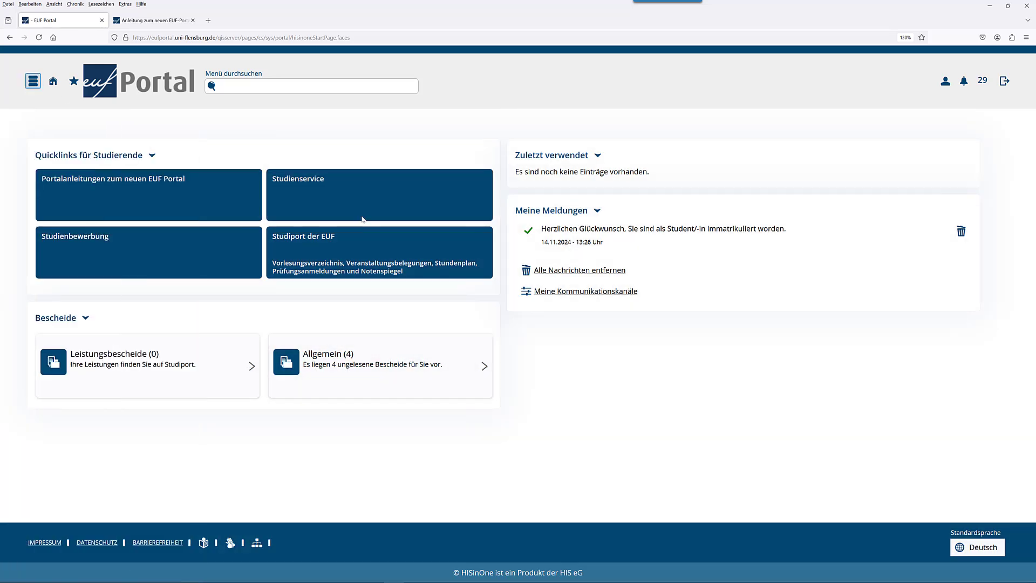
Step: Open the Studienservice and review the enrolled study programmes, the contact data and the payments
{"action": "left_click", "coordinate": [353, 197]}
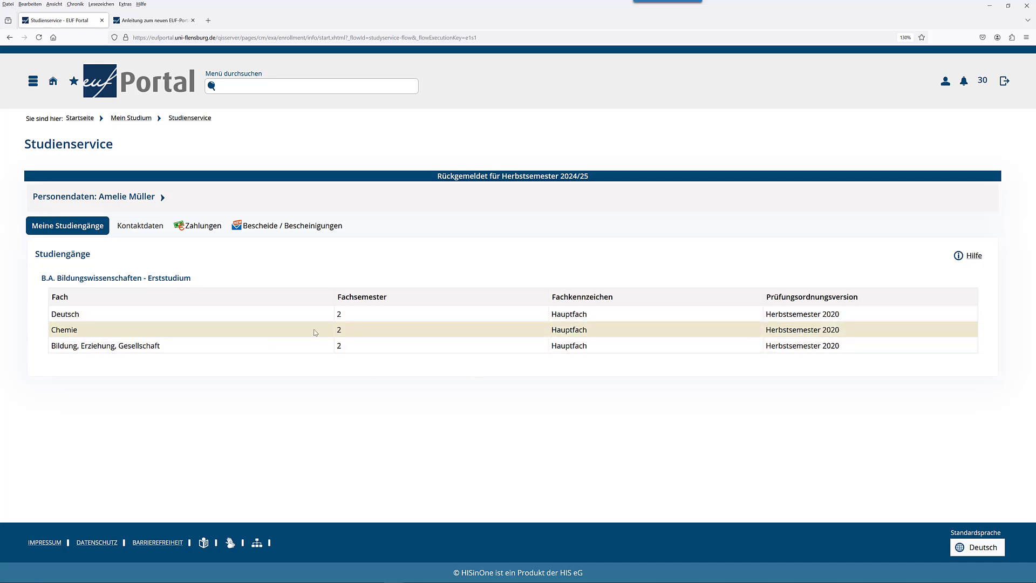
{"action": "left_click", "coordinate": [144, 229]}
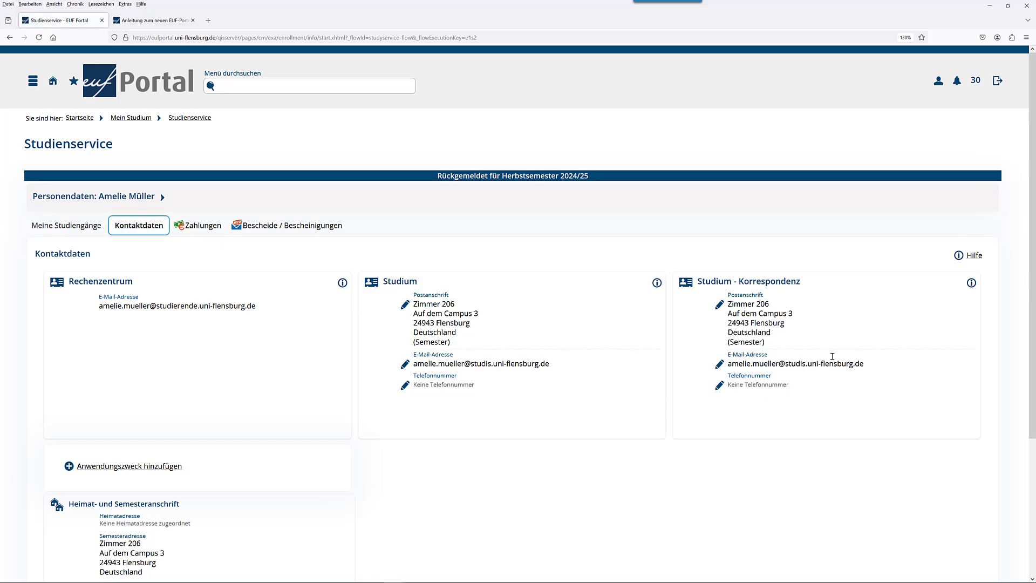
{"action": "scroll", "coordinate": [394, 389], "scroll_direction": "down", "scroll_amount": 3}
{"action": "scroll", "coordinate": [394, 389], "scroll_direction": "up", "scroll_amount": 3}
{"action": "left_click", "coordinate": [202, 228]}
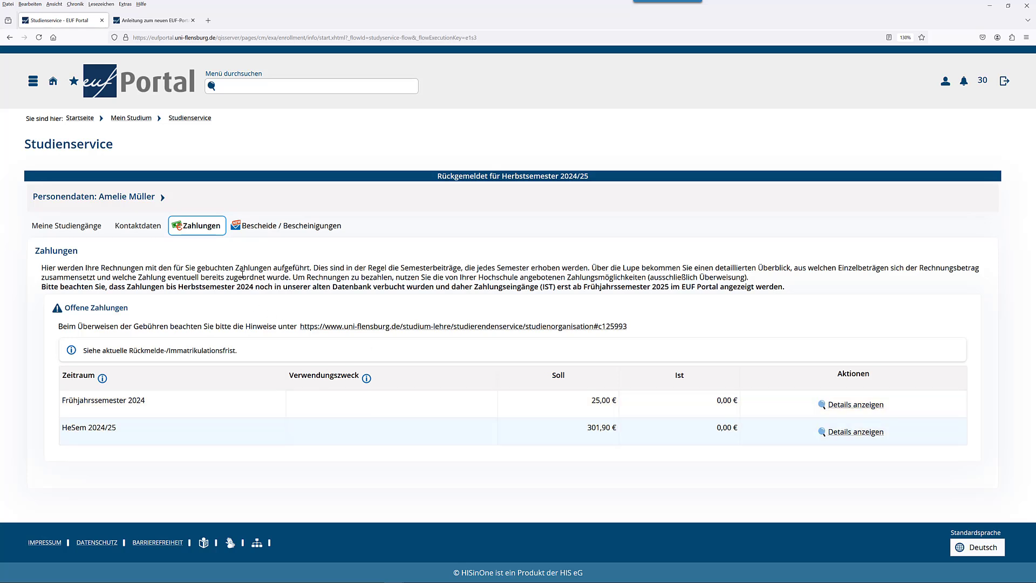
Step: Print the Bescheinigung nach §9 BAföG for Frühjahrssemester 2024 from the general Bescheide
{"action": "left_click", "coordinate": [265, 229]}
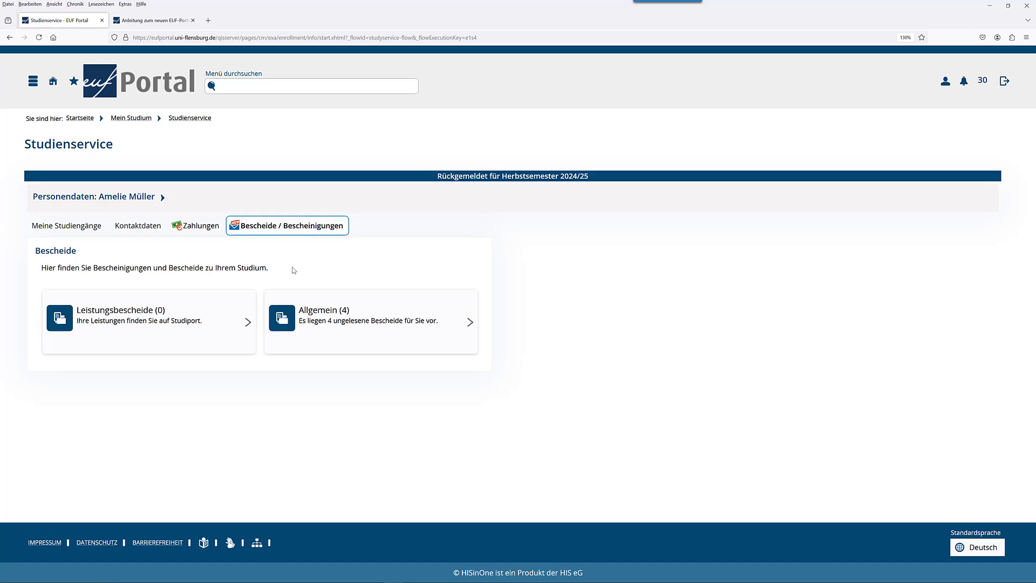
{"action": "left_click", "coordinate": [399, 325]}
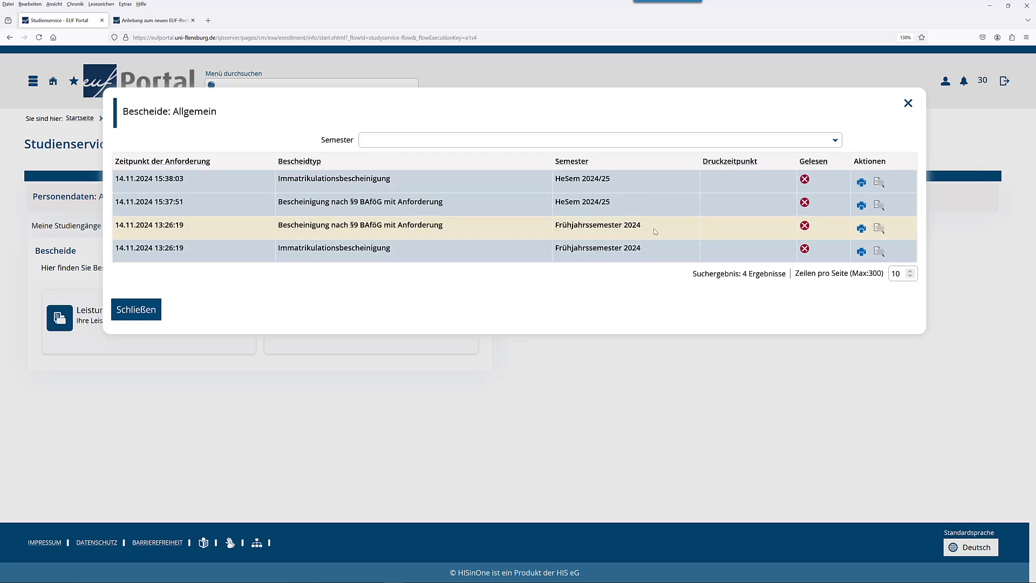
{"action": "left_click", "coordinate": [862, 228]}
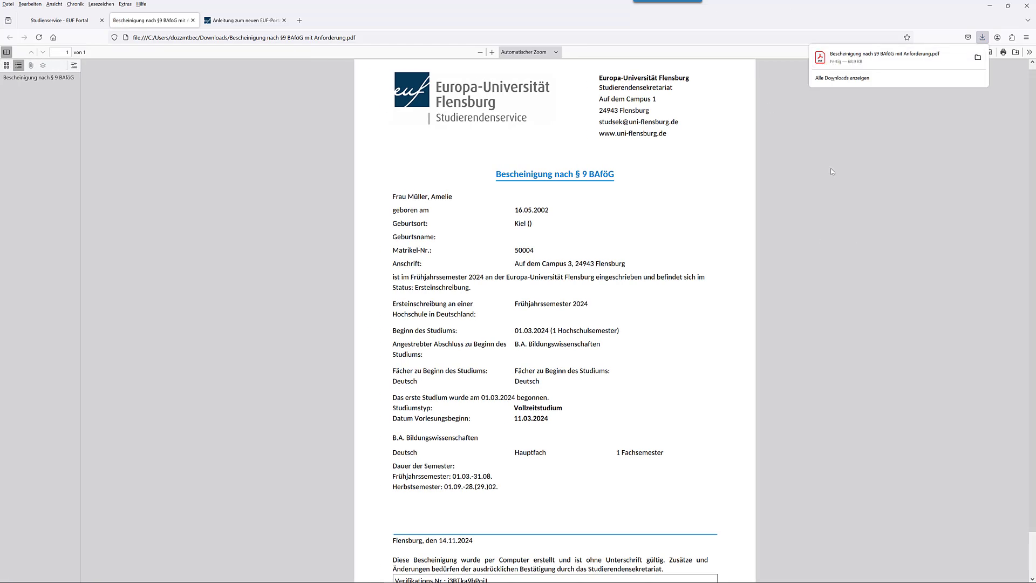
Step: Refresh the portal's list of general Bescheide and retrieve the already printed BAföG certificate for Frühjahrssemester 2024 again
{"action": "left_click", "coordinate": [62, 21]}
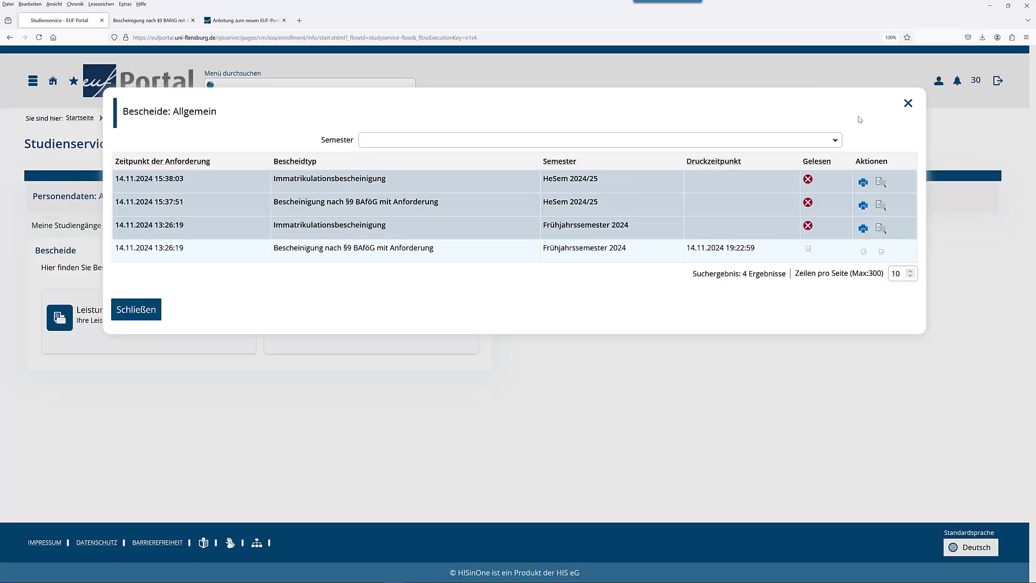
{"action": "left_click", "coordinate": [905, 107]}
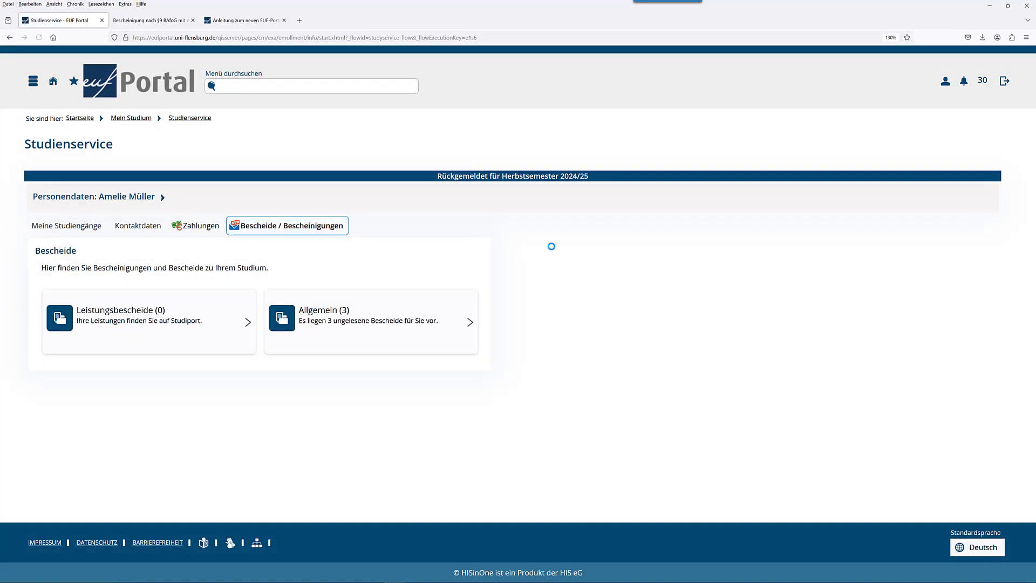
{"action": "left_click", "coordinate": [442, 316]}
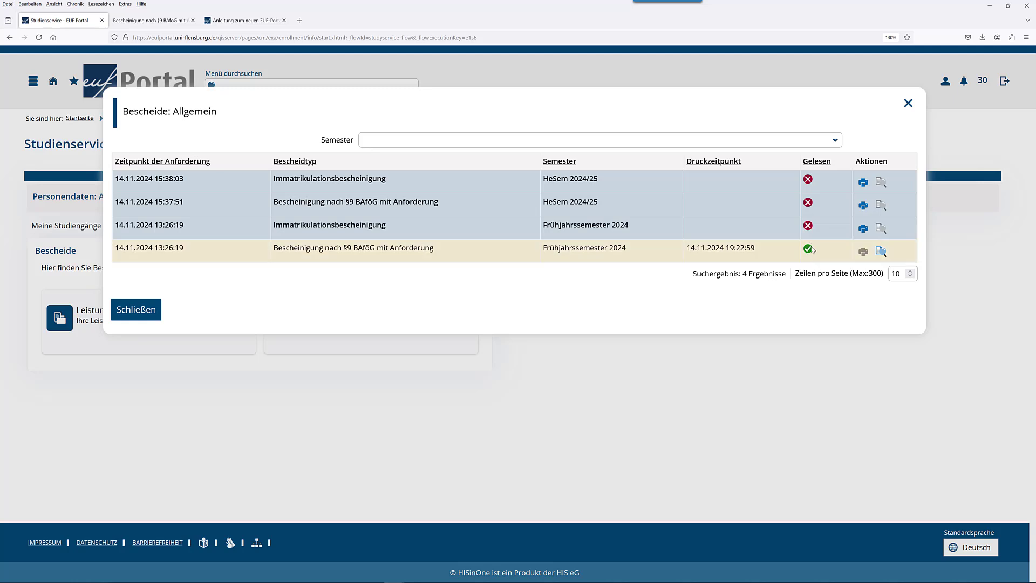
{"action": "left_click", "coordinate": [880, 252]}
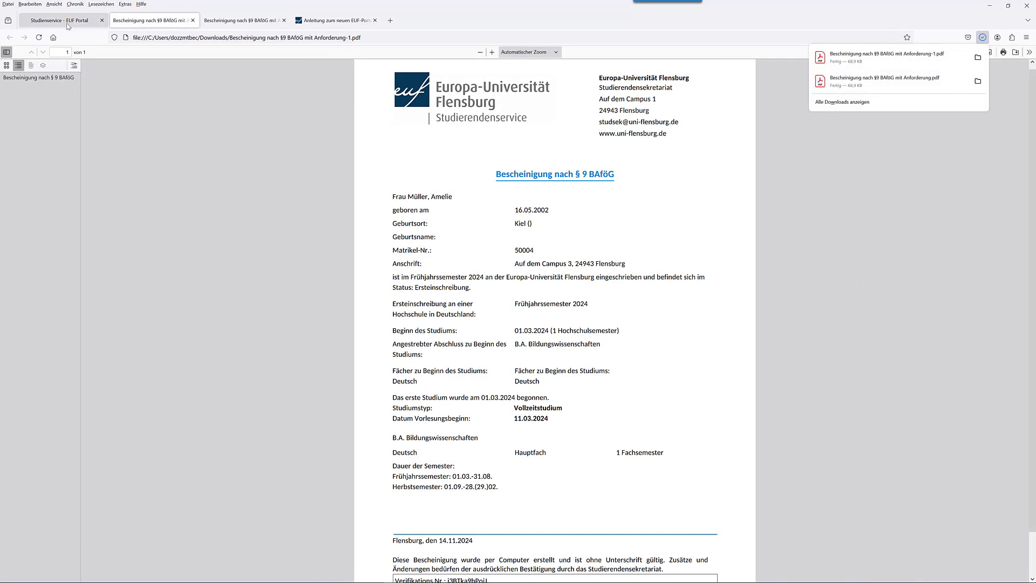
Step: Return to the portal, close the list of general Bescheide and go back to the start page
{"action": "left_click", "coordinate": [89, 16]}
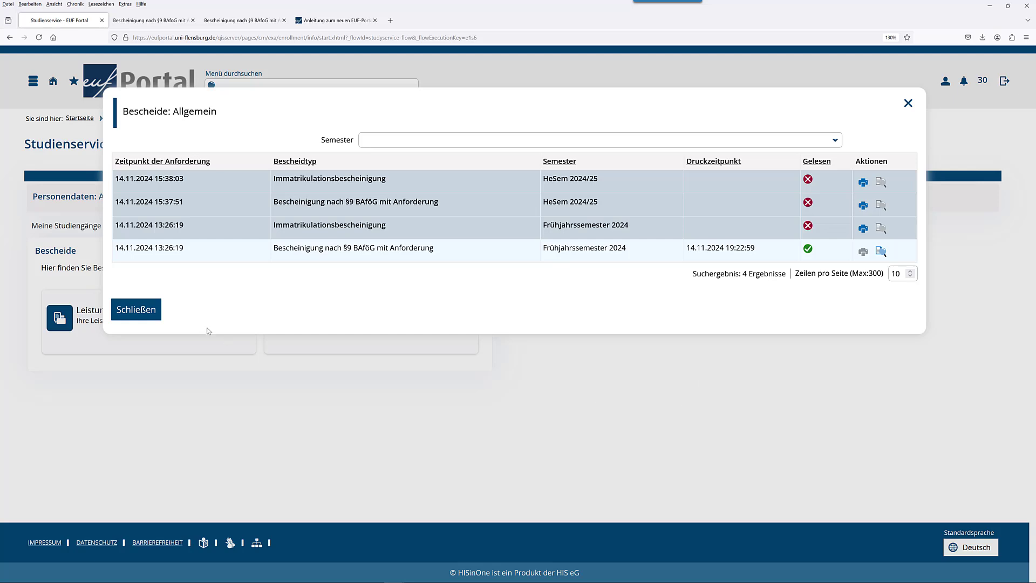
{"action": "left_click", "coordinate": [136, 309]}
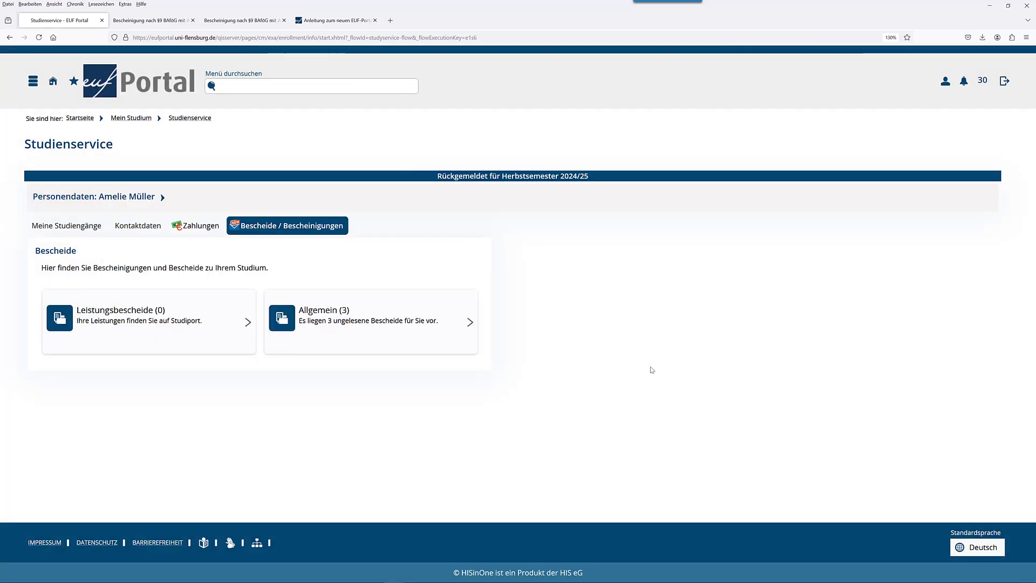
{"action": "left_click", "coordinate": [140, 89]}
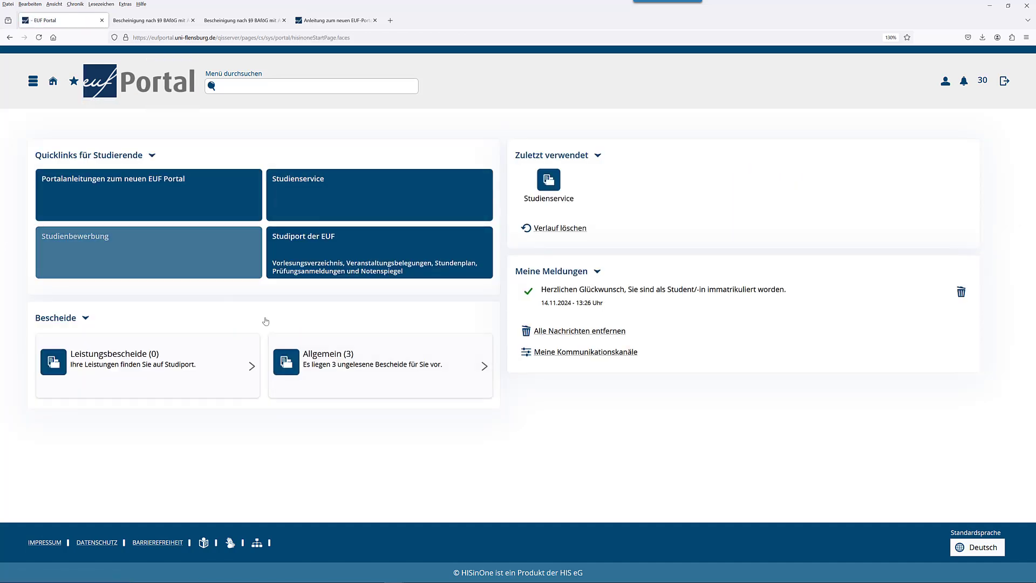